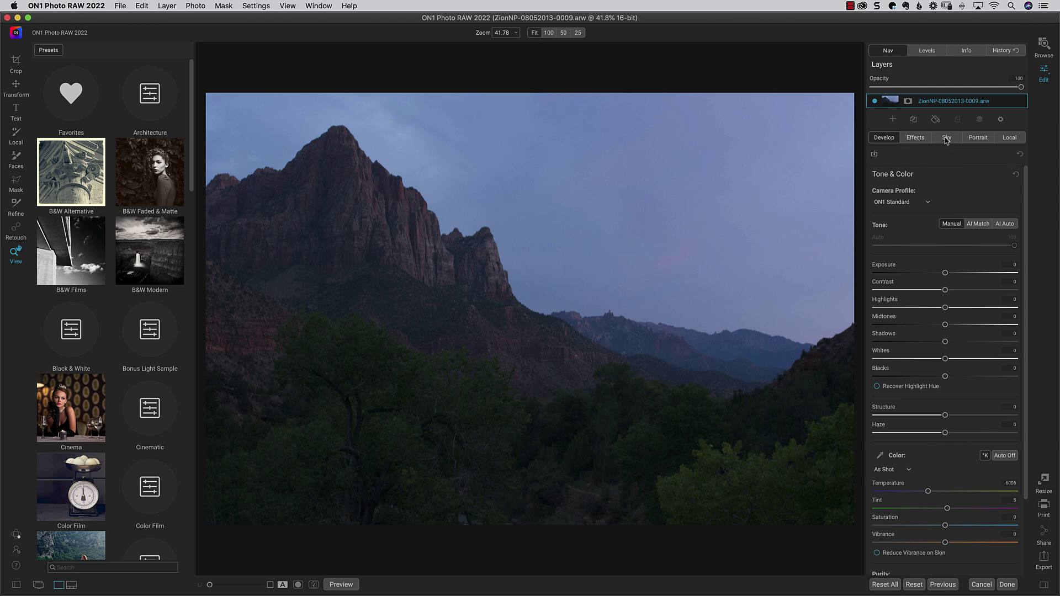
Step: Set the mountain photo's exposure to 0.75 and replace its sky with Sunset 022 from the Sunset category
{"action": "left_click_drag", "start_coordinate": [952, 277], "coordinate": [955, 278]}
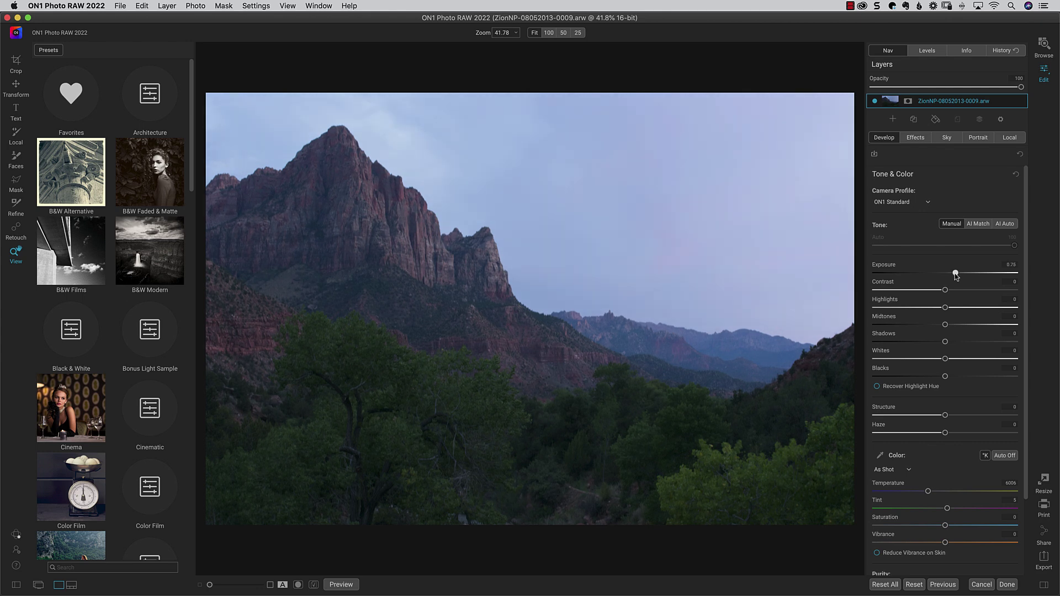
{"action": "left_click", "coordinate": [947, 138]}
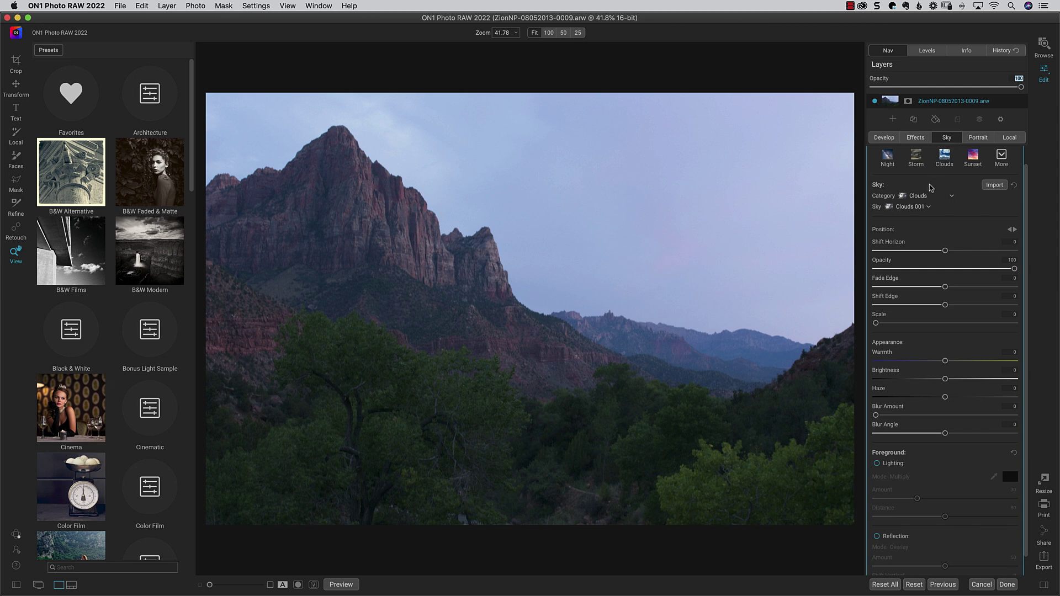
{"action": "left_click", "coordinate": [974, 157]}
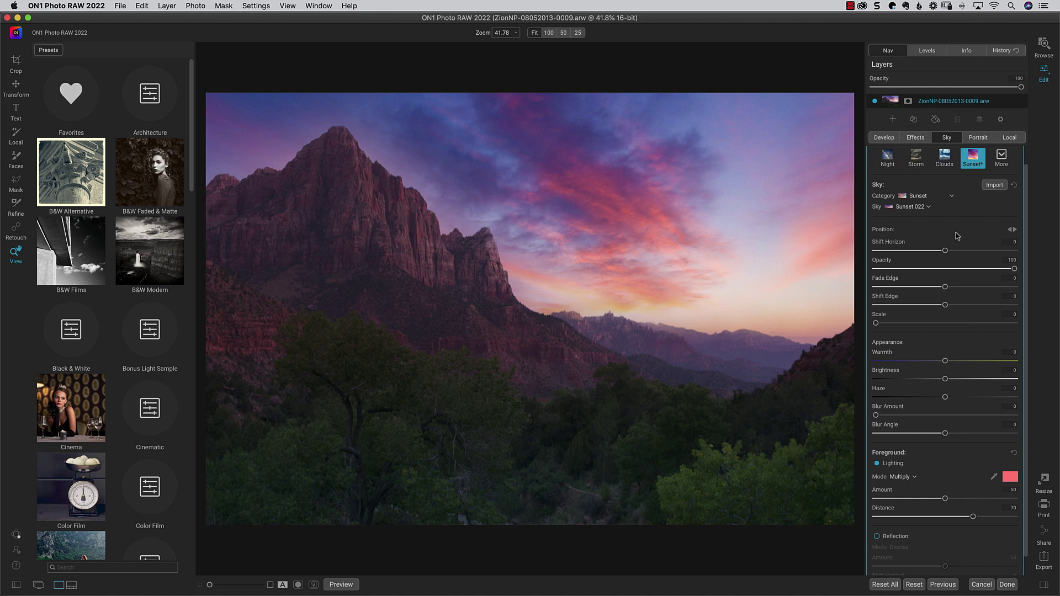
{"action": "left_click", "coordinate": [928, 207]}
{"action": "scroll", "coordinate": [957, 161], "scroll_direction": "up", "scroll_amount": 2}
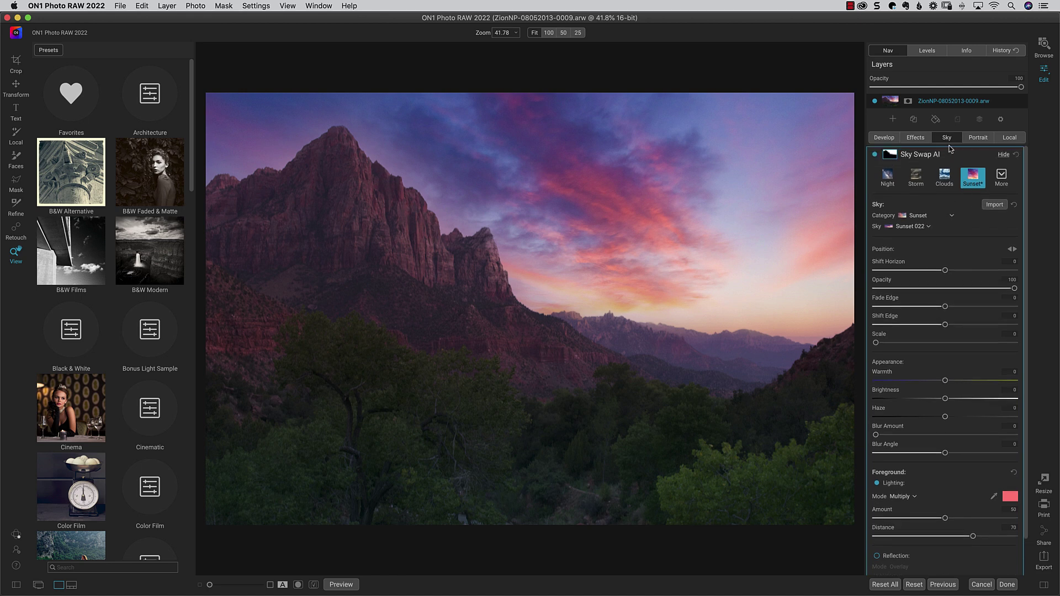
Step: Raise the brightness of the replacement sky slightly
{"action": "scroll", "coordinate": [933, 253], "scroll_direction": "down", "scroll_amount": 4}
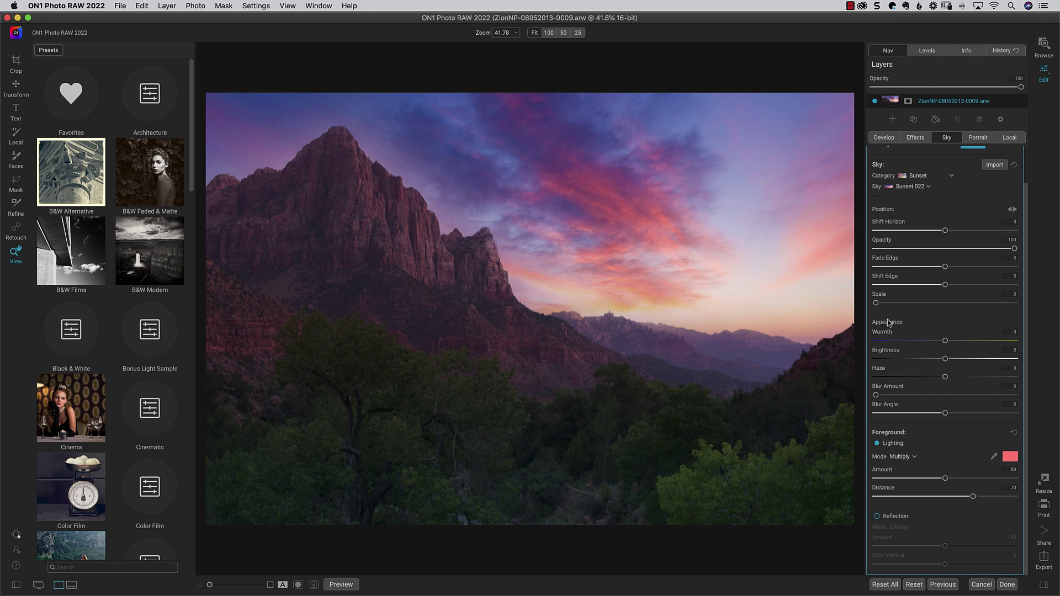
{"action": "left_click_drag", "start_coordinate": [945, 359], "coordinate": [952, 361]}
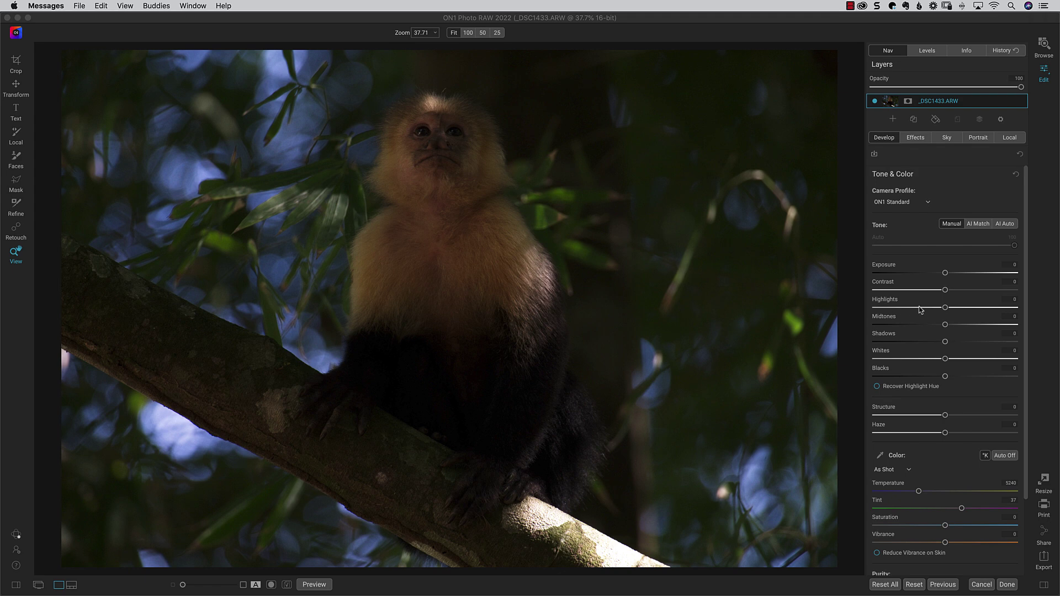
Step: Set the monkey photo's exposure to 1.95, highlights to -39, shadows to 13 and color temperature to 4475
{"action": "left_click", "coordinate": [949, 275]}
{"action": "left_click_drag", "start_coordinate": [948, 275], "coordinate": [972, 274]}
{"action": "left_click_drag", "start_coordinate": [945, 308], "coordinate": [919, 309]}
{"action": "mouse_move", "coordinate": [958, 343]}
{"action": "left_mouse_down"}
{"action": "mouse_move", "coordinate": [974, 342]}
{"action": "mouse_move", "coordinate": [954, 343]}
{"action": "left_mouse_up"}
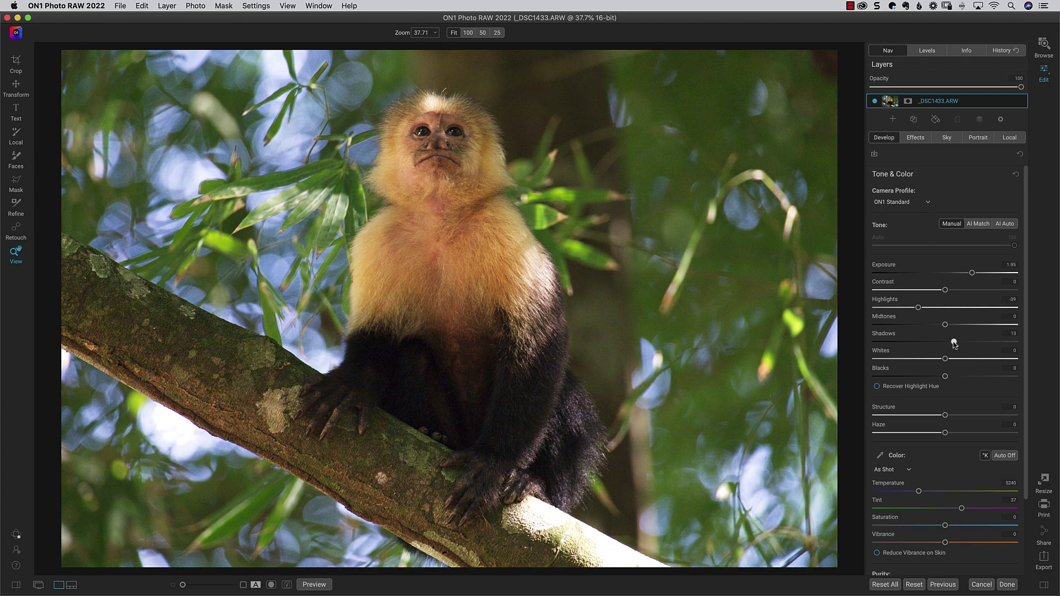
{"action": "left_click_drag", "start_coordinate": [918, 491], "coordinate": [911, 493]}
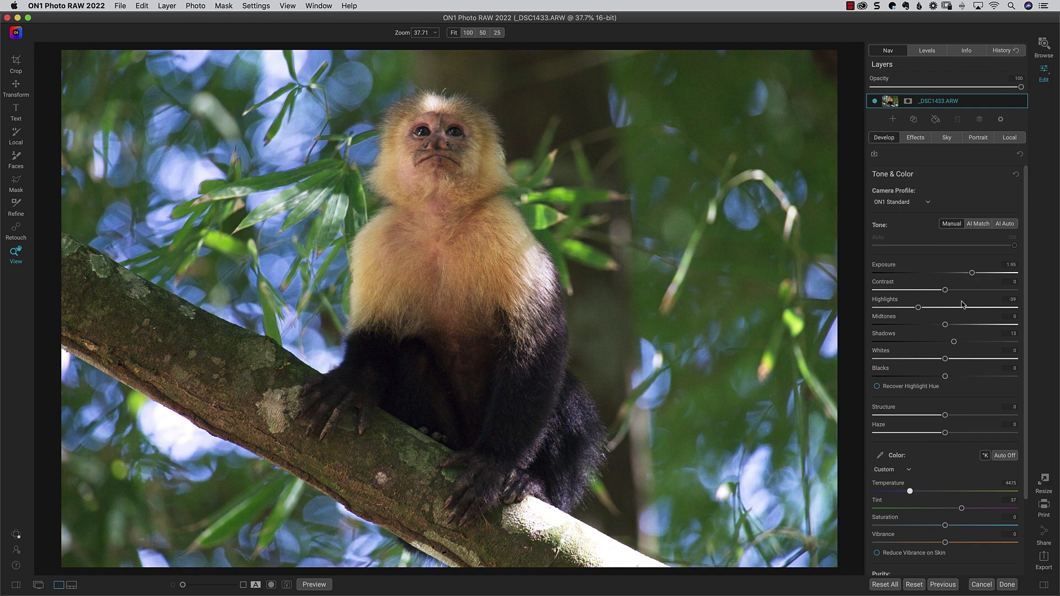
Step: Apply NoNoise AI noise reduction to the monkey photo after checking the preview on its face
{"action": "scroll", "coordinate": [962, 305], "scroll_direction": "down", "scroll_amount": 3}
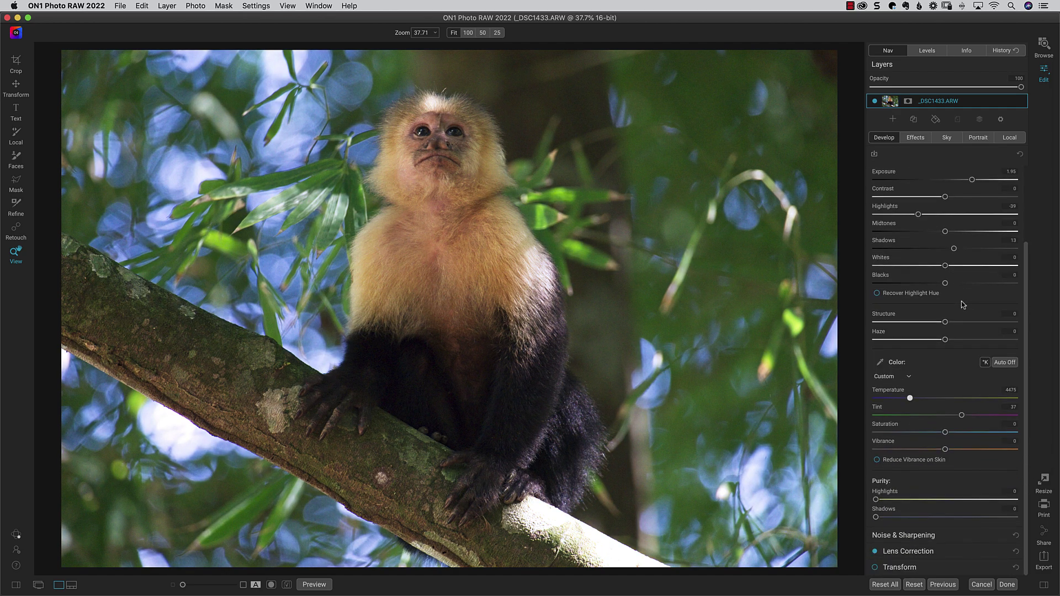
{"action": "left_click", "coordinate": [905, 535]}
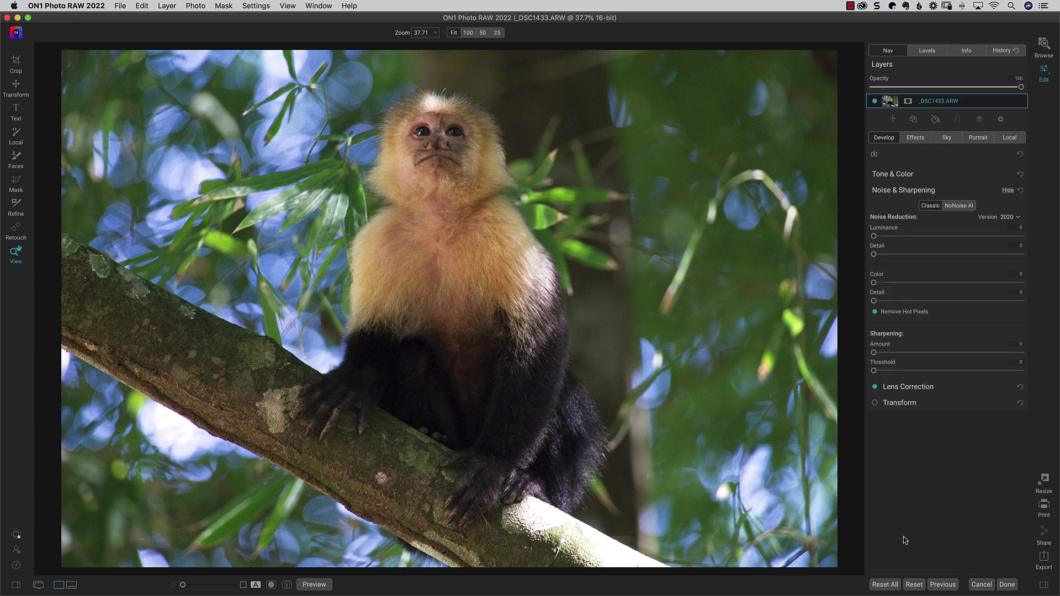
{"action": "left_click", "coordinate": [959, 209]}
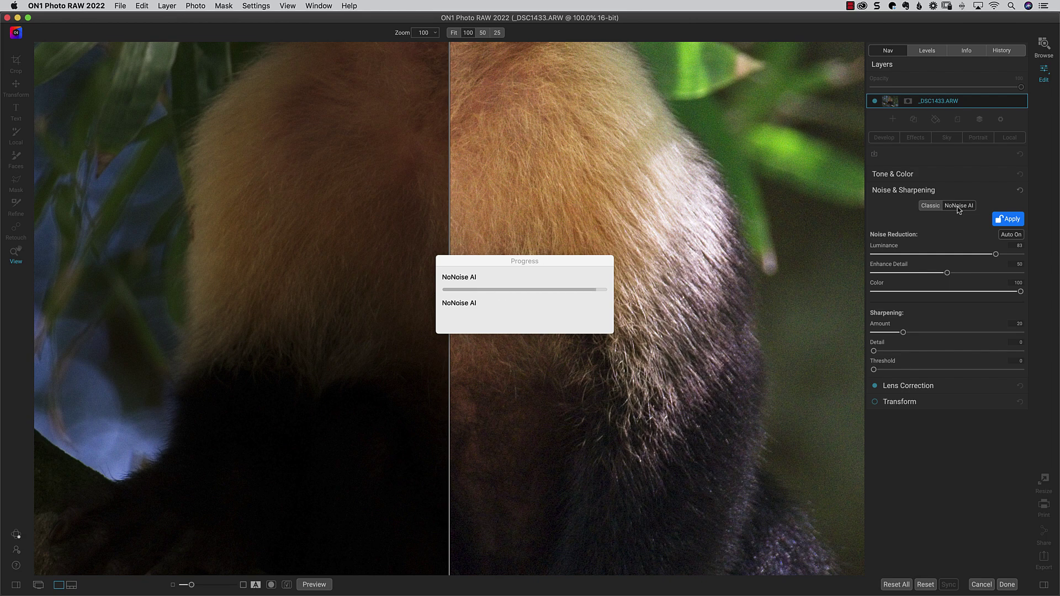
{"action": "left_click_drag", "start_coordinate": [594, 115], "coordinate": [635, 471]}
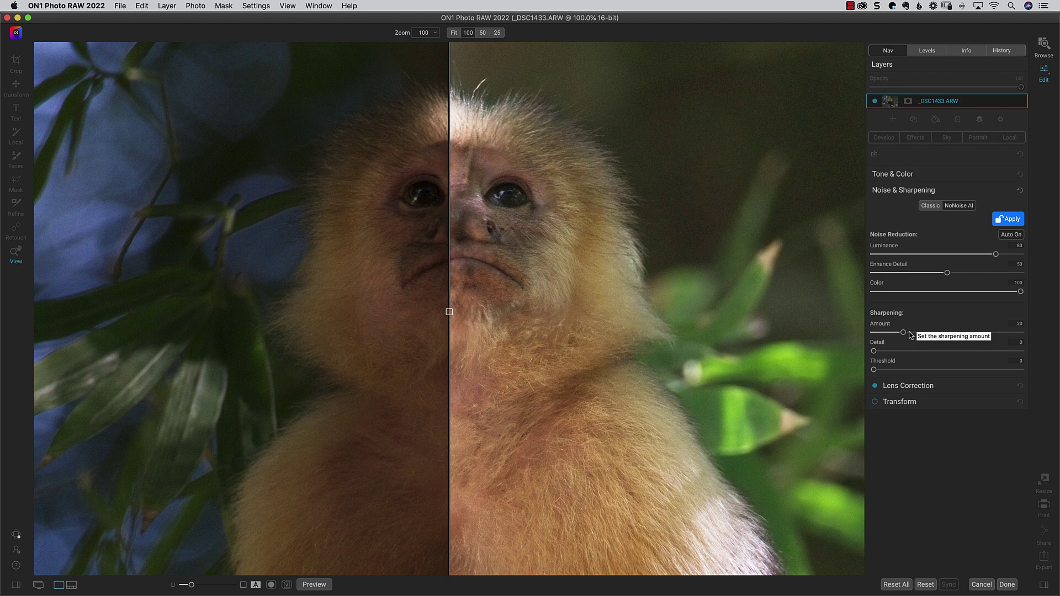
{"action": "left_click", "coordinate": [1010, 218]}
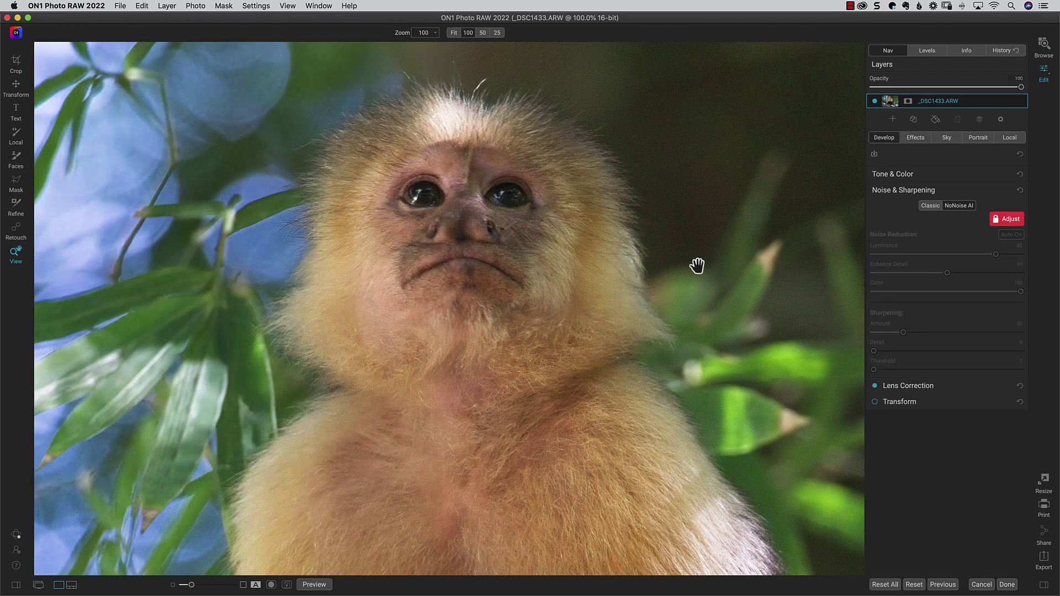
{"action": "left_click", "coordinate": [931, 175]}
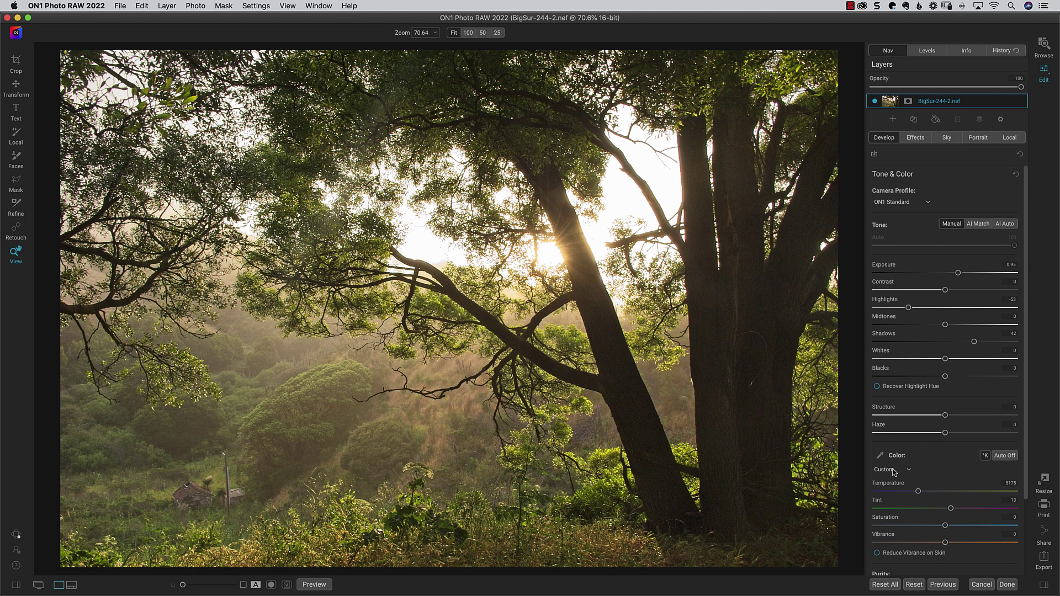
Step: Review the export destination, file type, resize, sharpening, metadata and watermark options for the forest photo, then leave without exporting
{"action": "left_click", "coordinate": [1044, 560]}
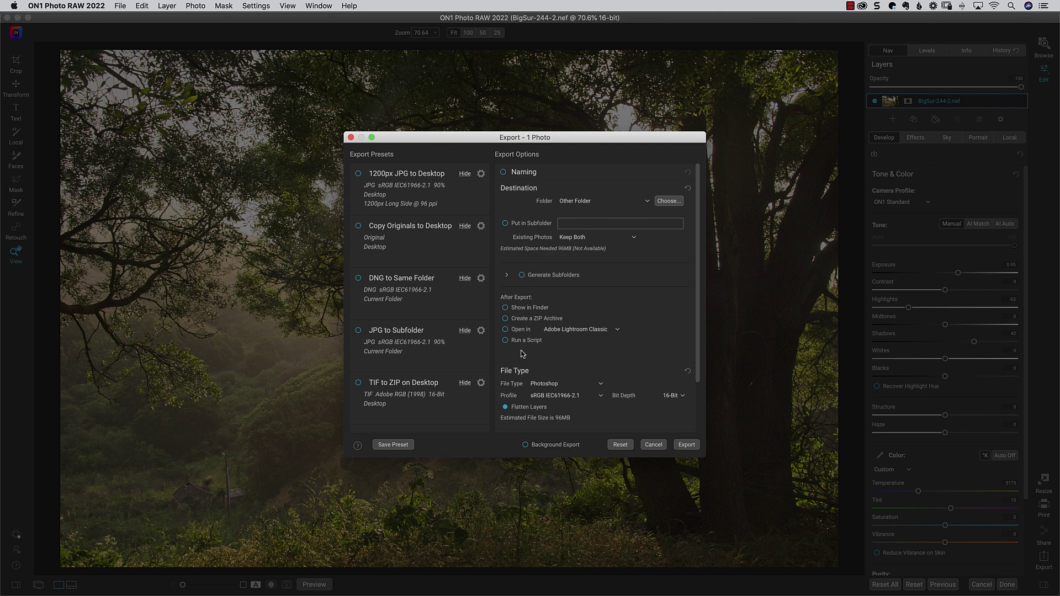
{"action": "scroll", "coordinate": [547, 353], "scroll_direction": "down", "scroll_amount": 3}
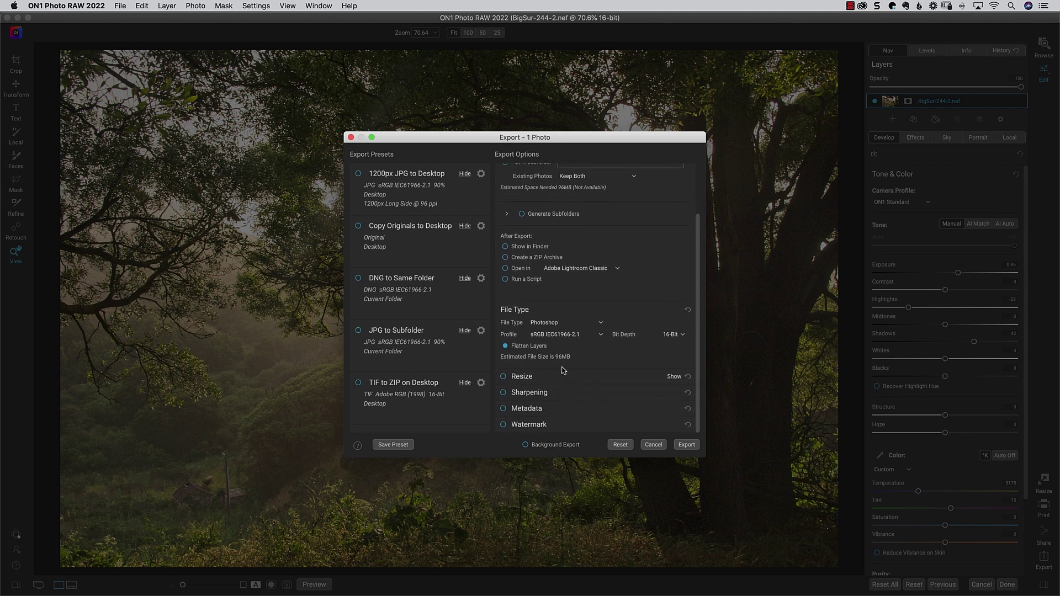
{"action": "mouse_move", "coordinate": [525, 385]}
{"action": "mouse_move", "coordinate": [545, 425]}
{"action": "left_click", "coordinate": [654, 445]}
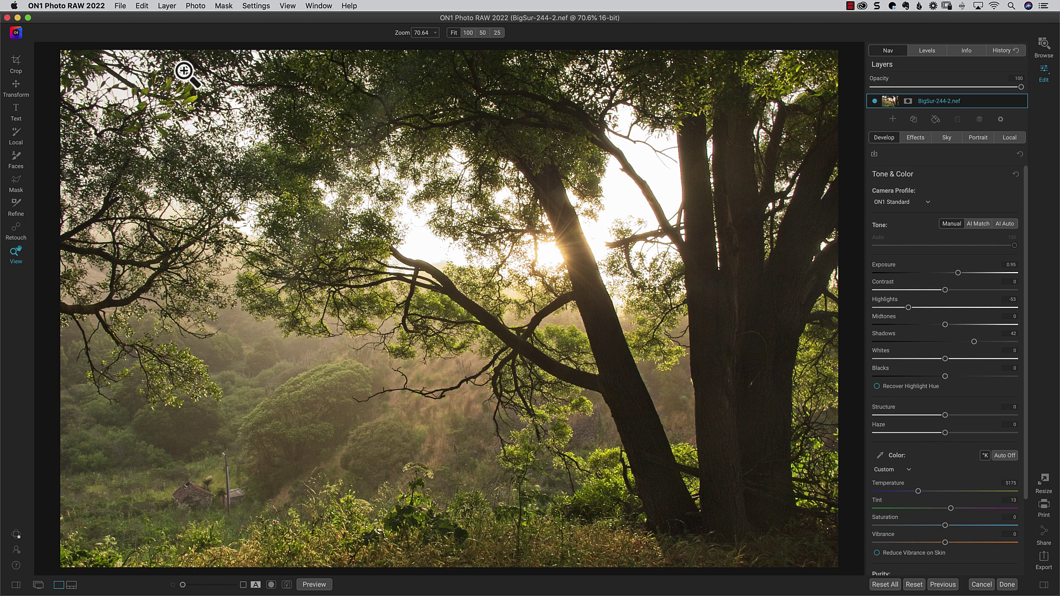
Step: Examine the presets available for exporting the forest photo
{"action": "left_click", "coordinate": [119, 6]}
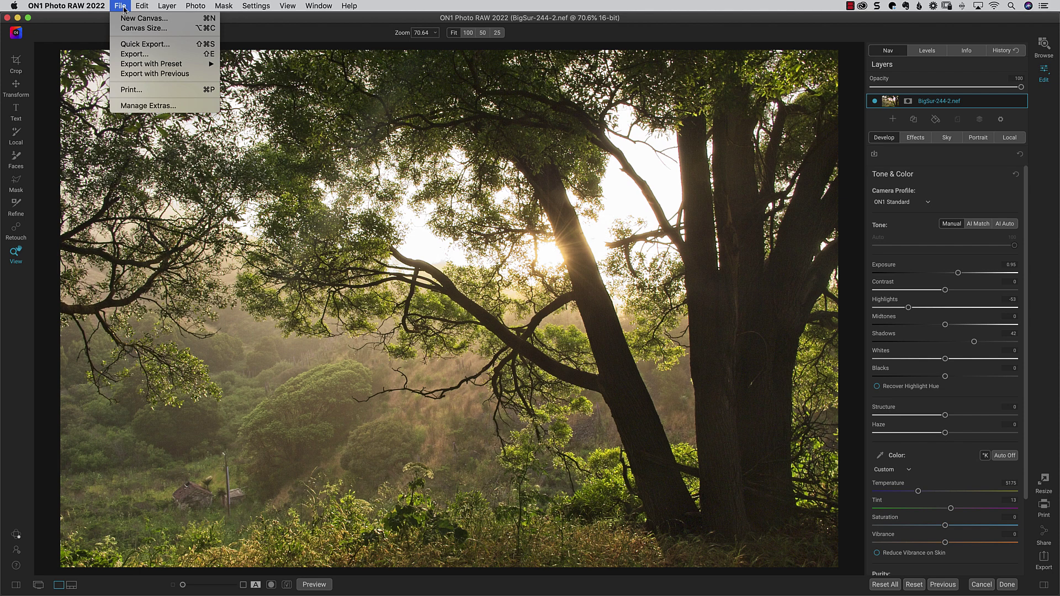
{"action": "mouse_move", "coordinate": [130, 64]}
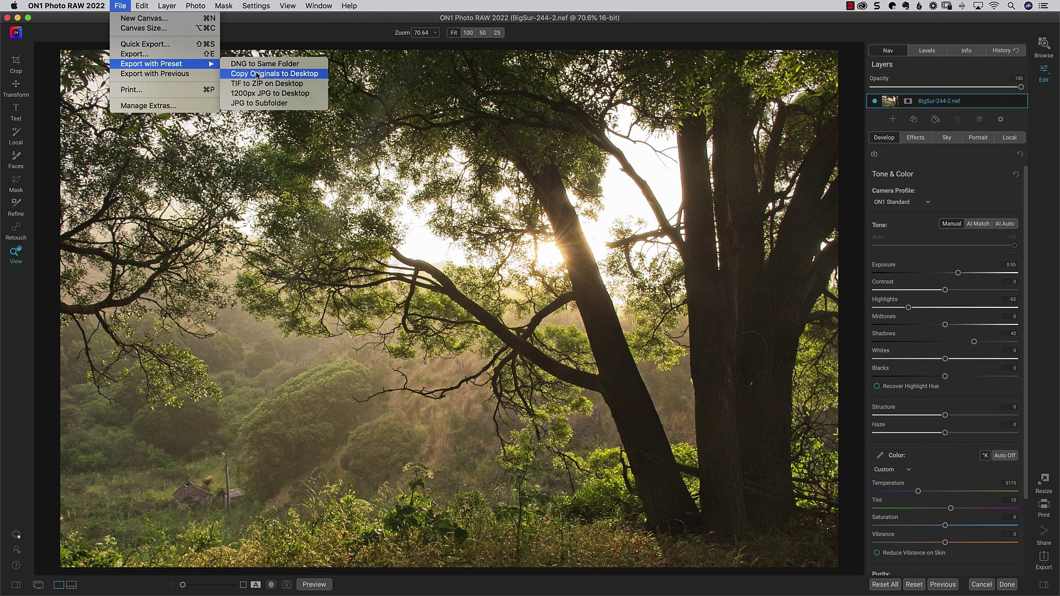
{"action": "left_click", "coordinate": [120, 7]}
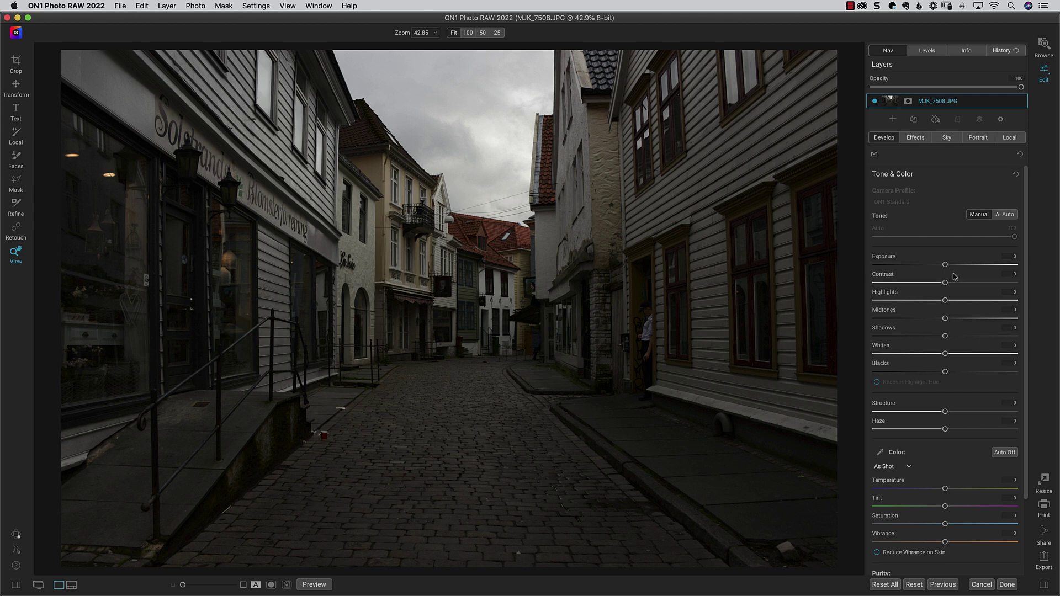
Step: Set the street photo's exposure to 0.7, shadows to 9 and highlights to -10
{"action": "left_click_drag", "start_coordinate": [945, 266], "coordinate": [956, 265]}
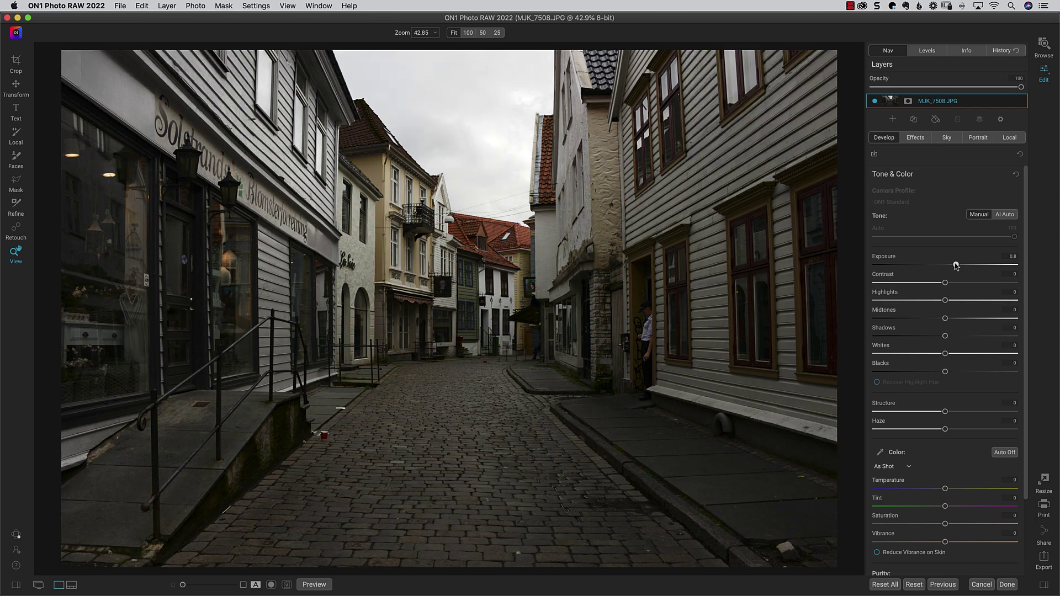
{"action": "mouse_move", "coordinate": [945, 336]}
{"action": "left_mouse_down"}
{"action": "mouse_move", "coordinate": [961, 338]}
{"action": "mouse_move", "coordinate": [950, 337]}
{"action": "left_mouse_up"}
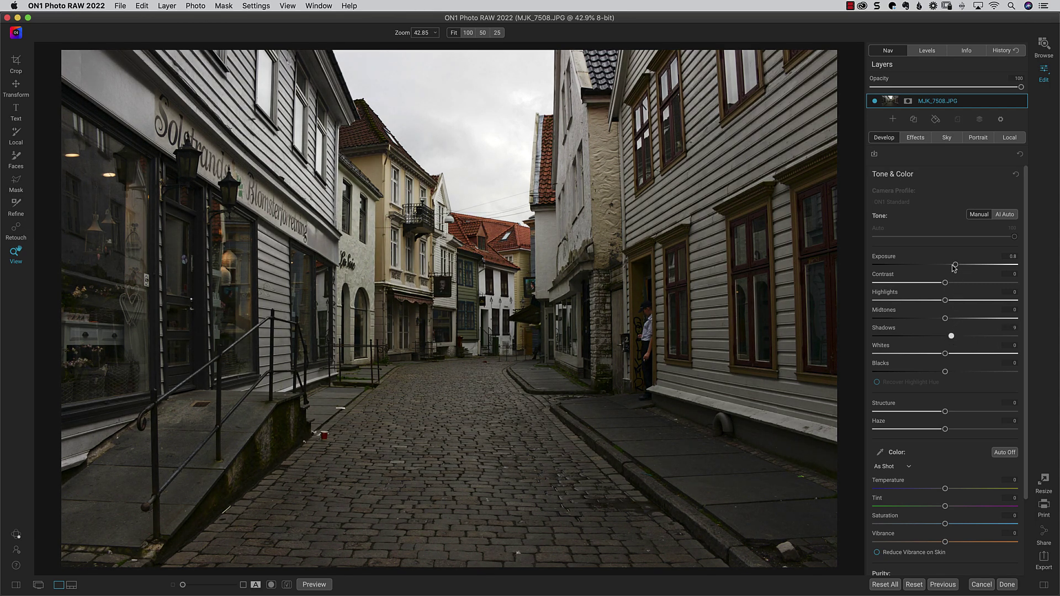
{"action": "left_click_drag", "start_coordinate": [956, 266], "coordinate": [956, 265]}
{"action": "mouse_move", "coordinate": [939, 300]}
{"action": "left_mouse_down"}
{"action": "mouse_move", "coordinate": [890, 301]}
{"action": "mouse_move", "coordinate": [938, 301]}
{"action": "left_mouse_up"}
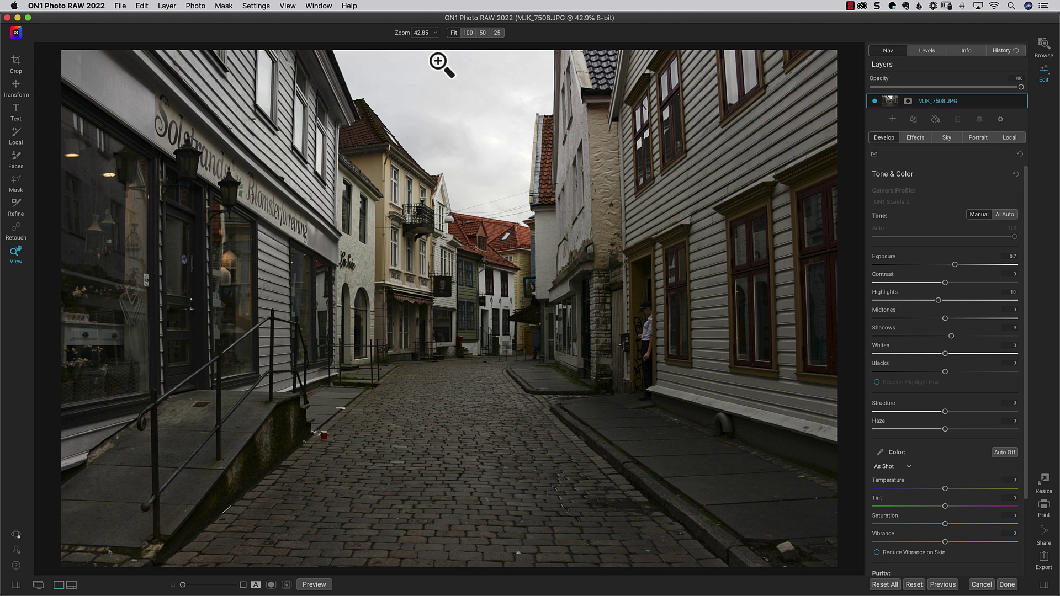
Step: Add a local adjustment masked to the sky by tracing the rooflines with the line mask tool, and raise its exposure slightly
{"action": "left_click", "coordinate": [1011, 138]}
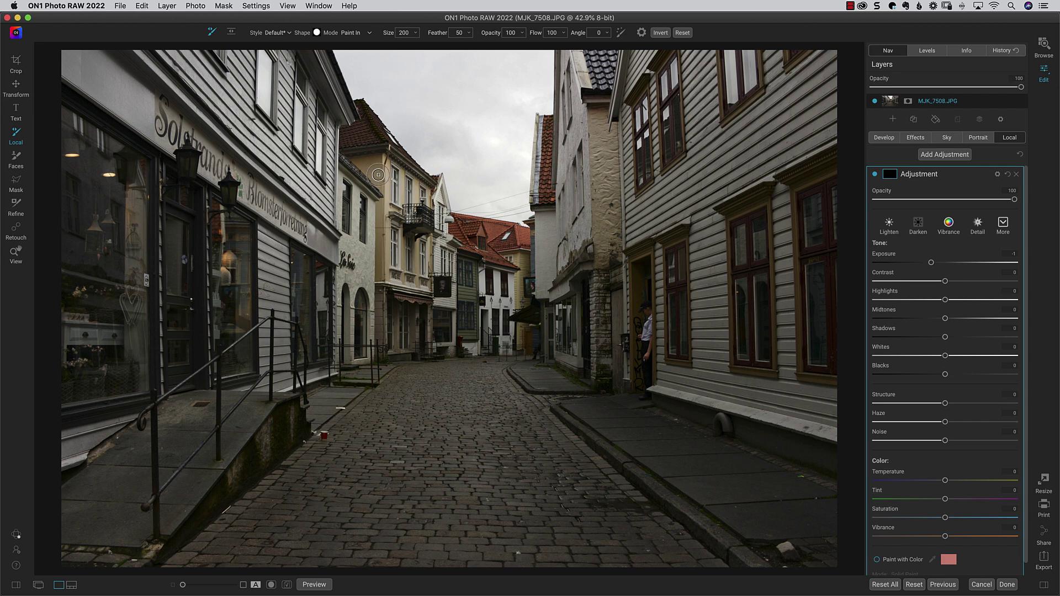
{"action": "left_click", "coordinate": [16, 182]}
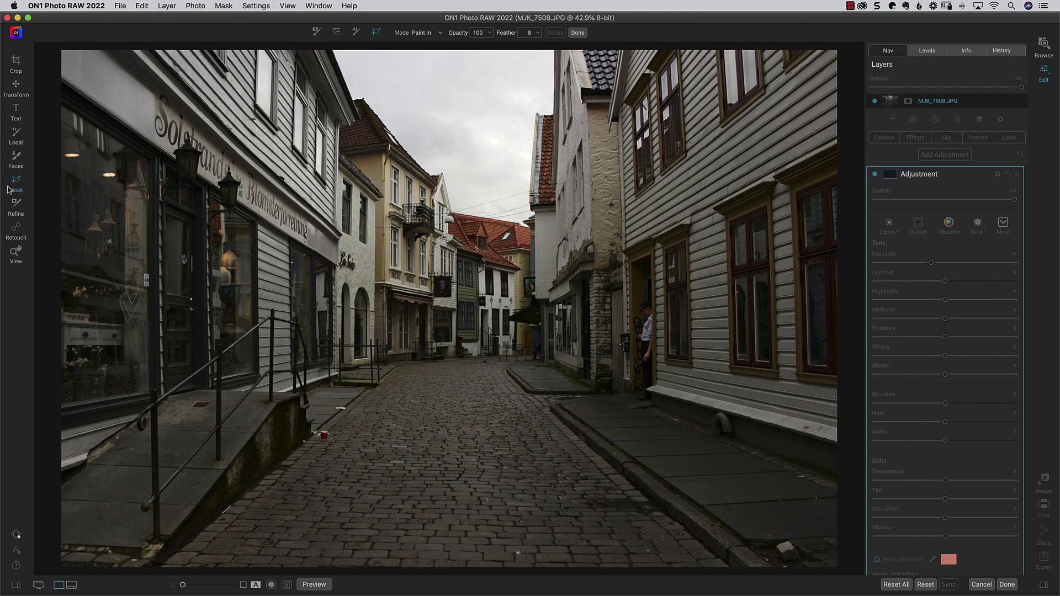
{"action": "left_click", "coordinate": [376, 34]}
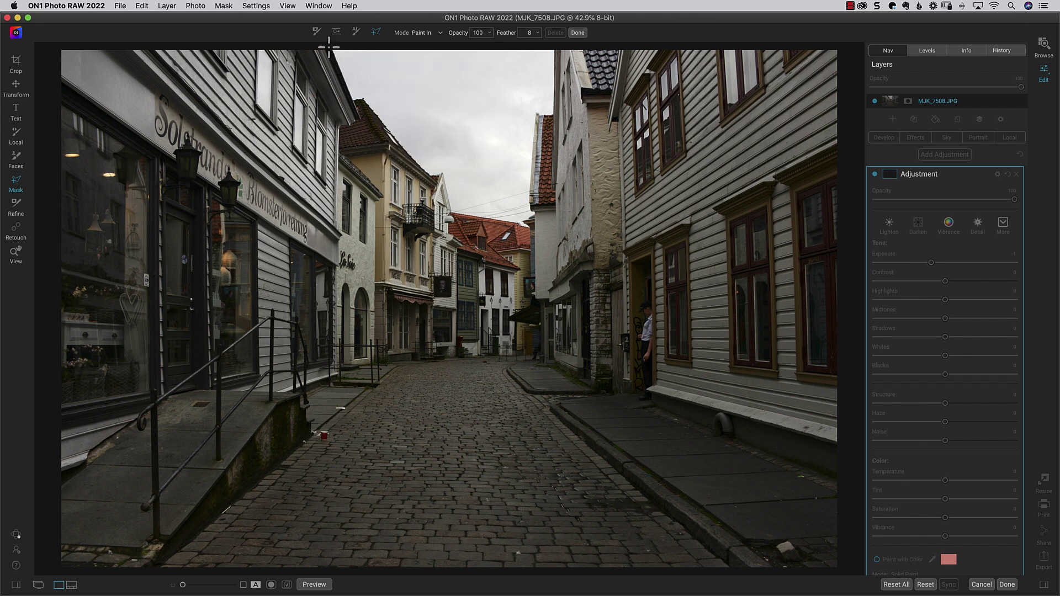
{"action": "mouse_move", "coordinate": [329, 47]}
{"action": "left_mouse_down"}
{"action": "mouse_move", "coordinate": [451, 209]}
{"action": "mouse_move", "coordinate": [529, 227]}
{"action": "mouse_move", "coordinate": [537, 113]}
{"action": "mouse_move", "coordinate": [555, 116]}
{"action": "mouse_move", "coordinate": [559, 68]}
{"action": "mouse_move", "coordinate": [329, 47]}
{"action": "left_mouse_up"}
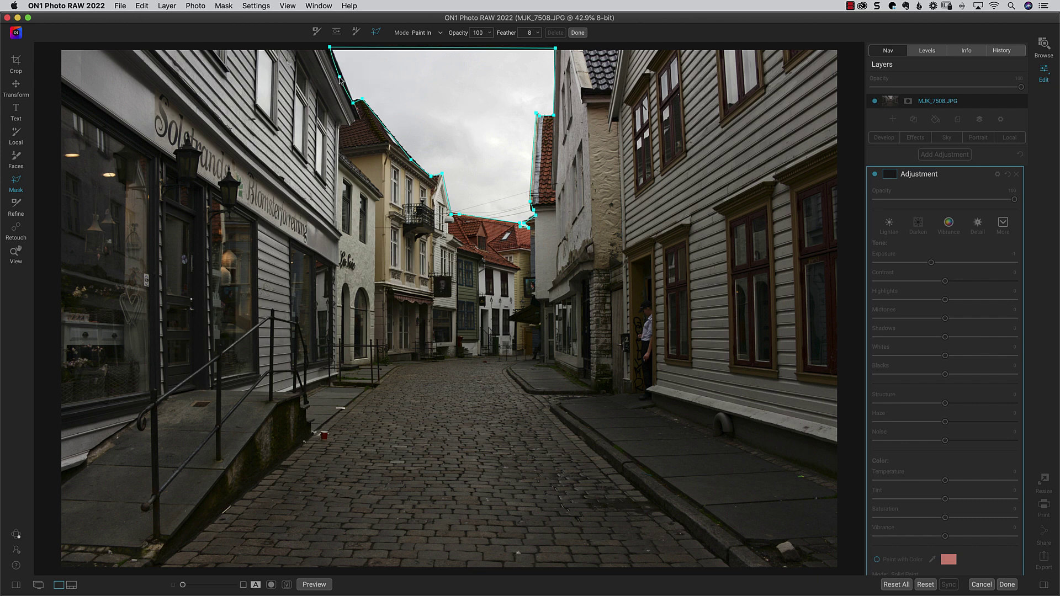
{"action": "mouse_move", "coordinate": [341, 79]}
{"action": "left_mouse_down"}
{"action": "mouse_move", "coordinate": [334, 83]}
{"action": "mouse_move", "coordinate": [342, 79]}
{"action": "left_mouse_up"}
{"action": "left_click_drag", "start_coordinate": [341, 77], "coordinate": [343, 79]}
{"action": "left_click", "coordinate": [462, 108]}
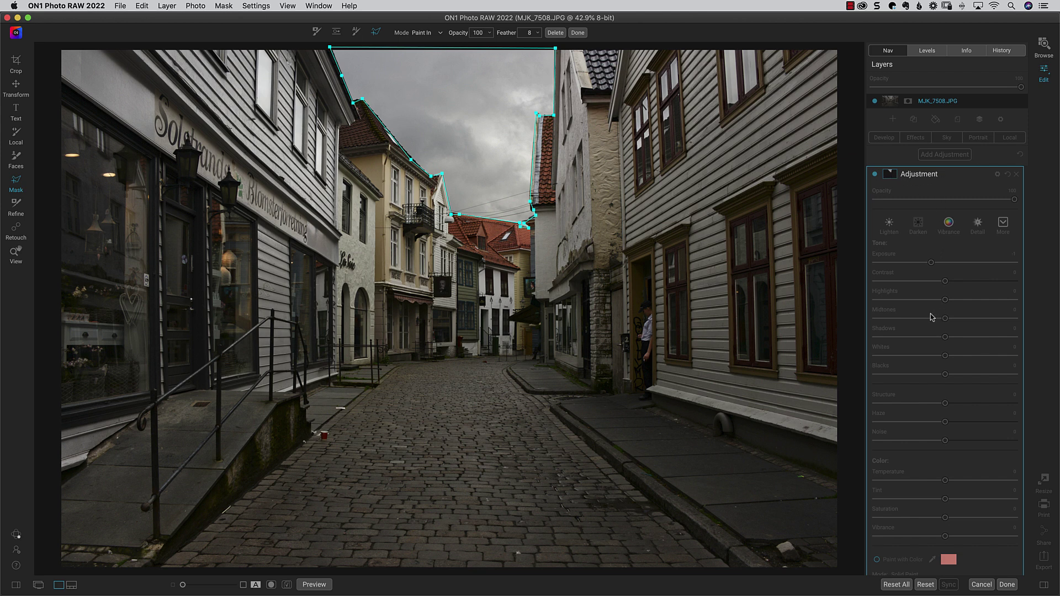
{"action": "left_click", "coordinate": [578, 33]}
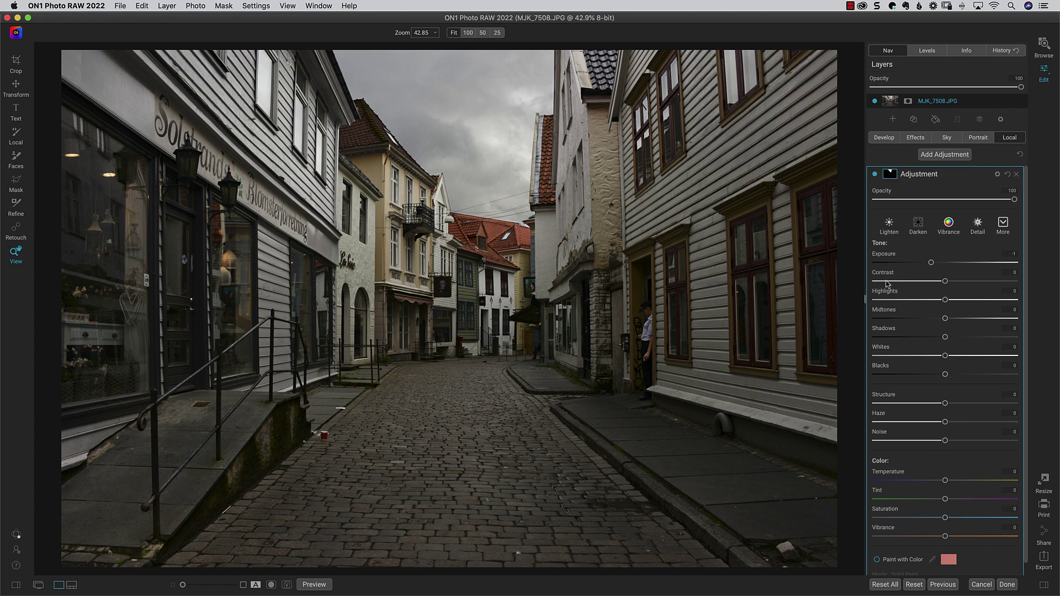
{"action": "mouse_move", "coordinate": [931, 263]}
{"action": "left_mouse_down"}
{"action": "mouse_move", "coordinate": [958, 264]}
{"action": "mouse_move", "coordinate": [937, 264]}
{"action": "left_mouse_up"}
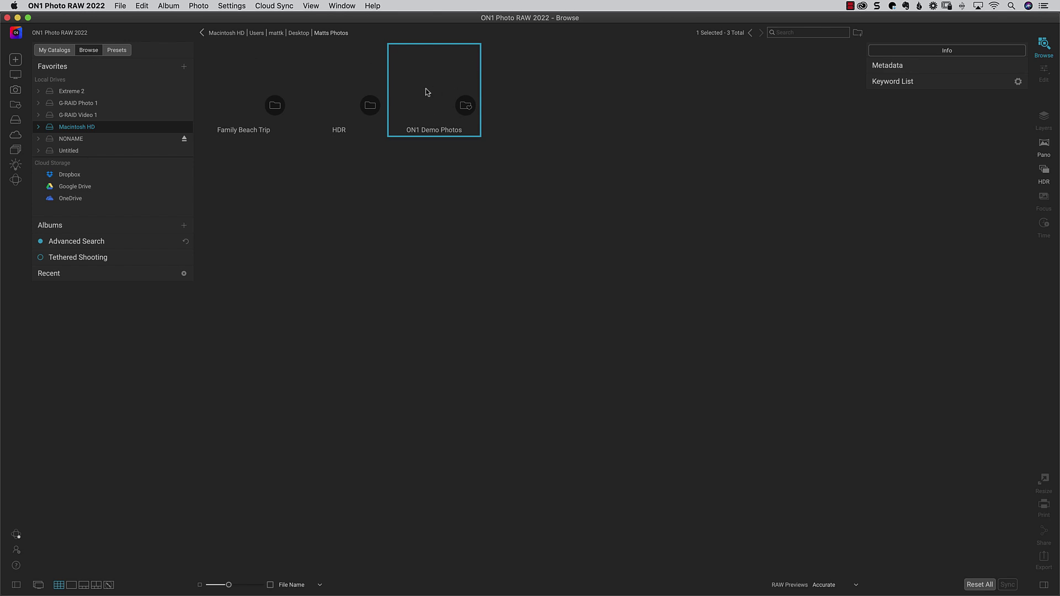
Step: Examine the file commands available while browsing the Bird Photos cataloged folder
{"action": "left_click_drag", "start_coordinate": [427, 91], "coordinate": [446, 81]}
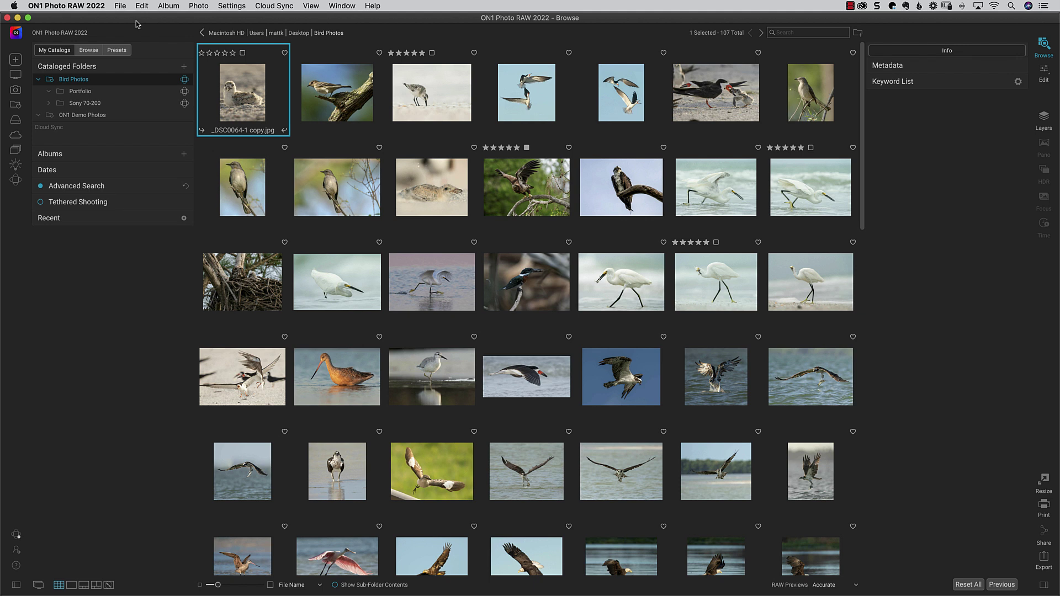
{"action": "left_click", "coordinate": [121, 7]}
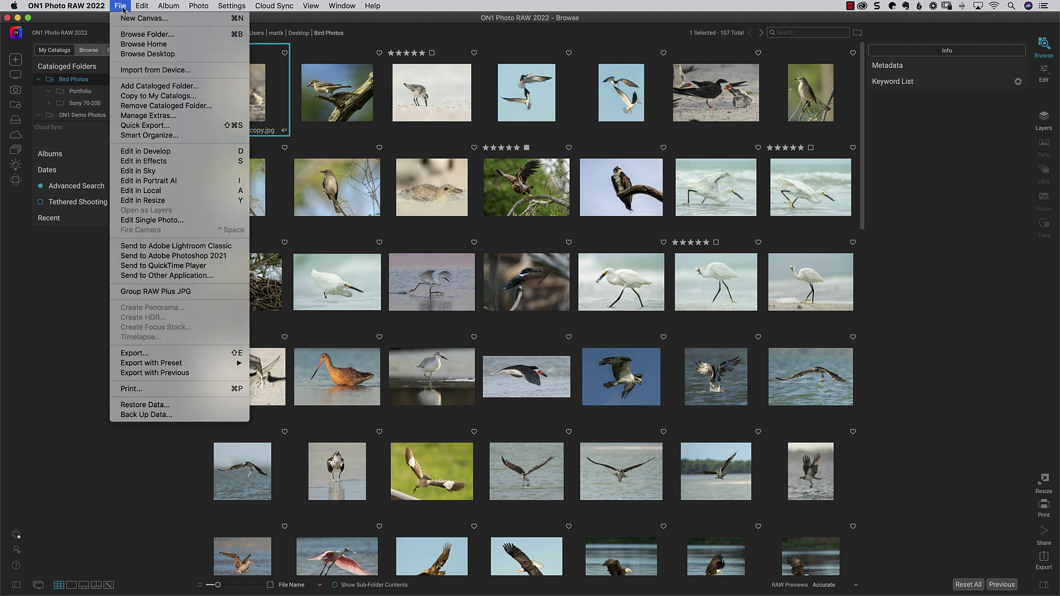